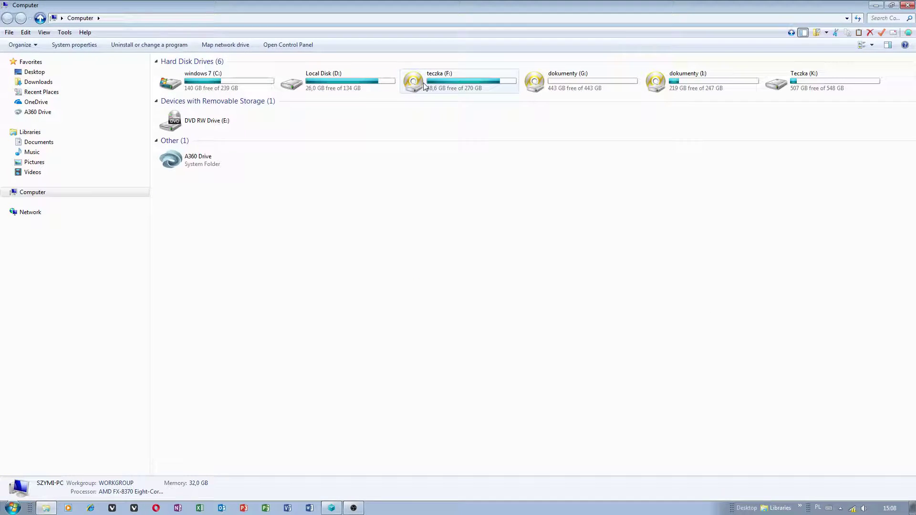
Browse from teczka (F:) through aplikacje into the 3ds max 2018.4 folder.
double_click(430, 82)
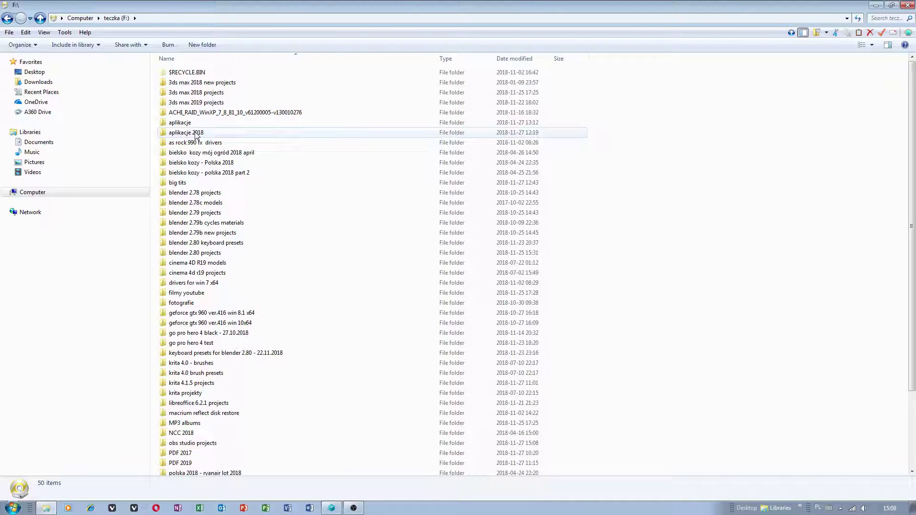
double_click(180, 122)
double_click(193, 88)
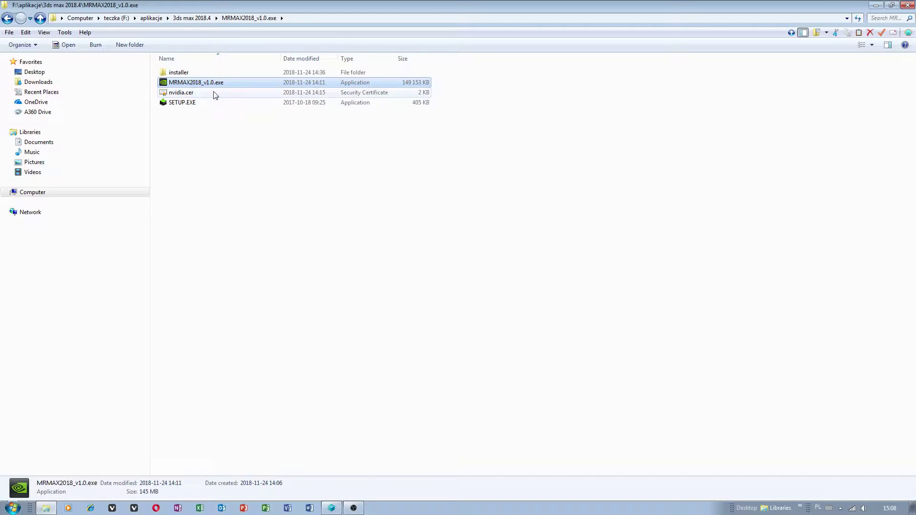
left_click(331, 509)
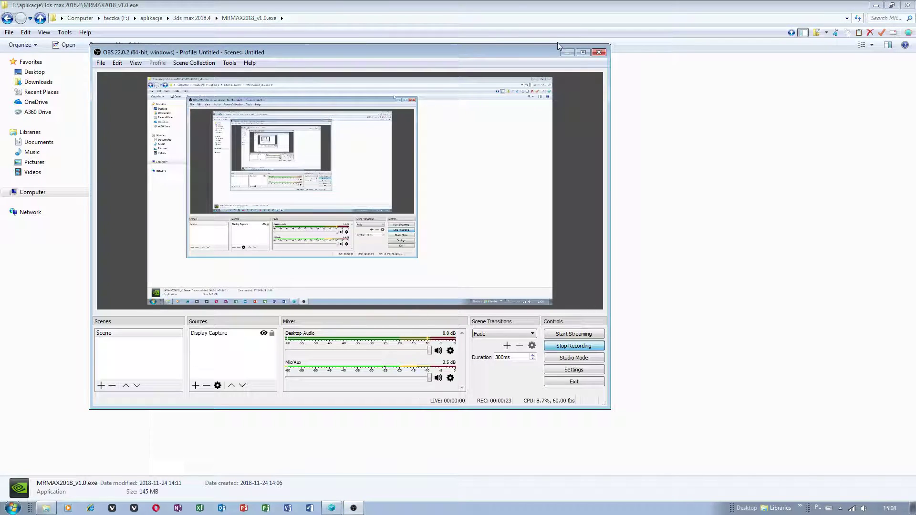
left_click(568, 52)
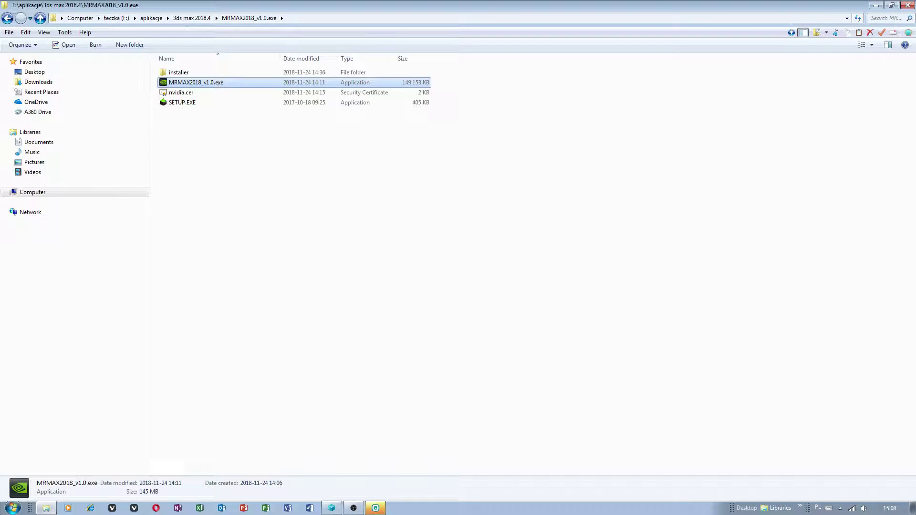
Go via Computer to C:\Program Files\NVIDIA Corporation\Installer2 and select all 22 folders.
left_click(11, 508)
left_click(140, 374)
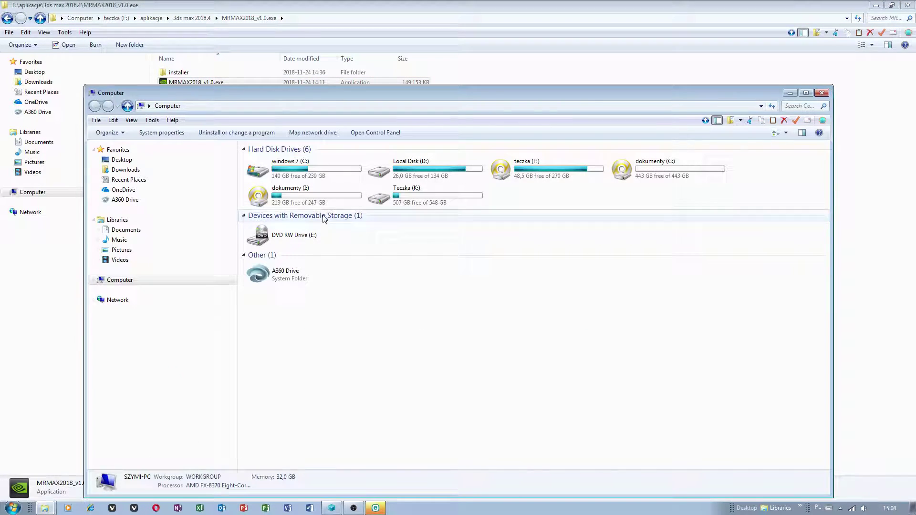
double_click(282, 170)
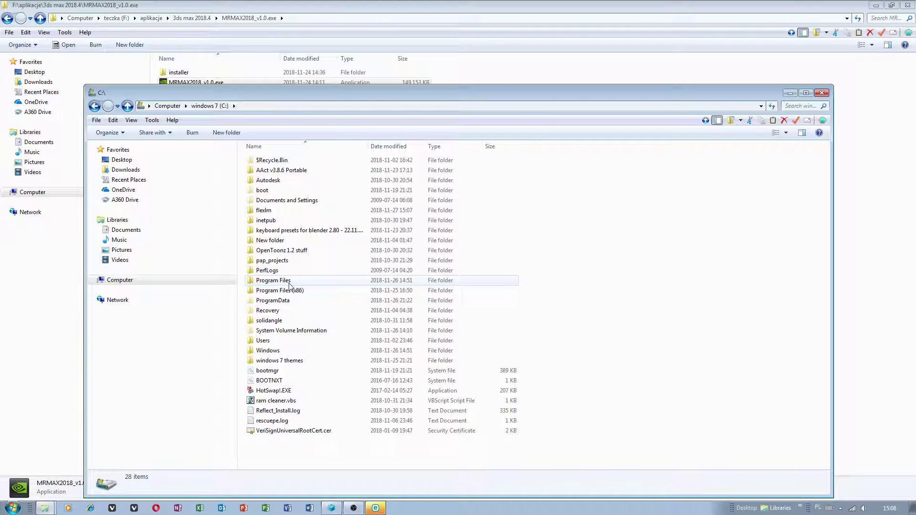
double_click(290, 285)
scroll(286, 322, "down", 5)
scroll(284, 358, "down", 5)
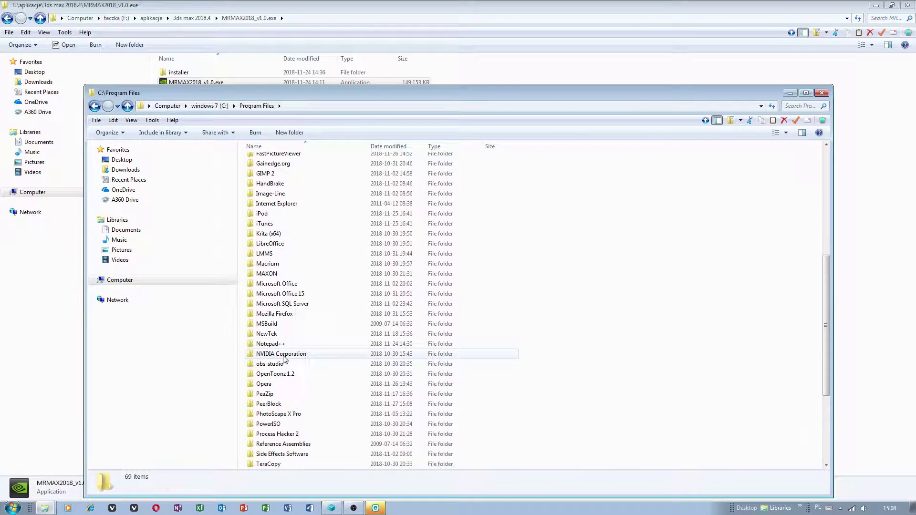
double_click(281, 354)
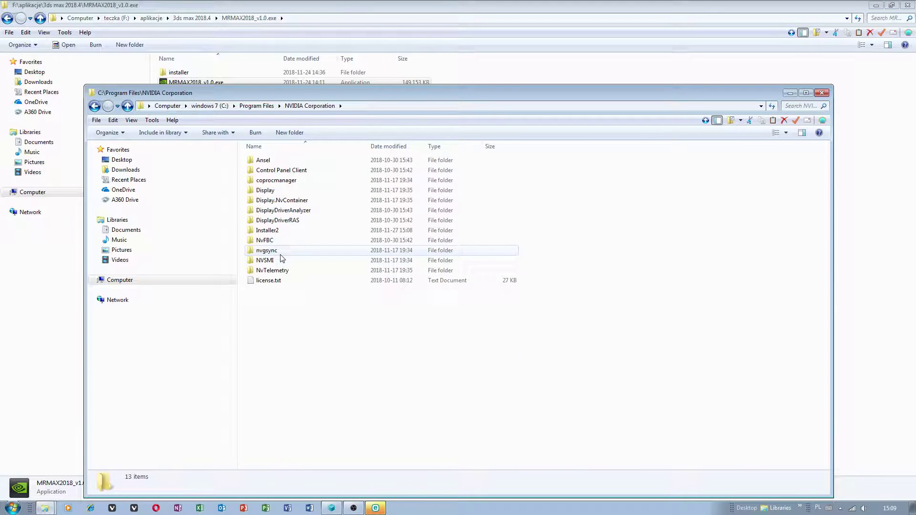
double_click(268, 231)
key("ctrl+a")
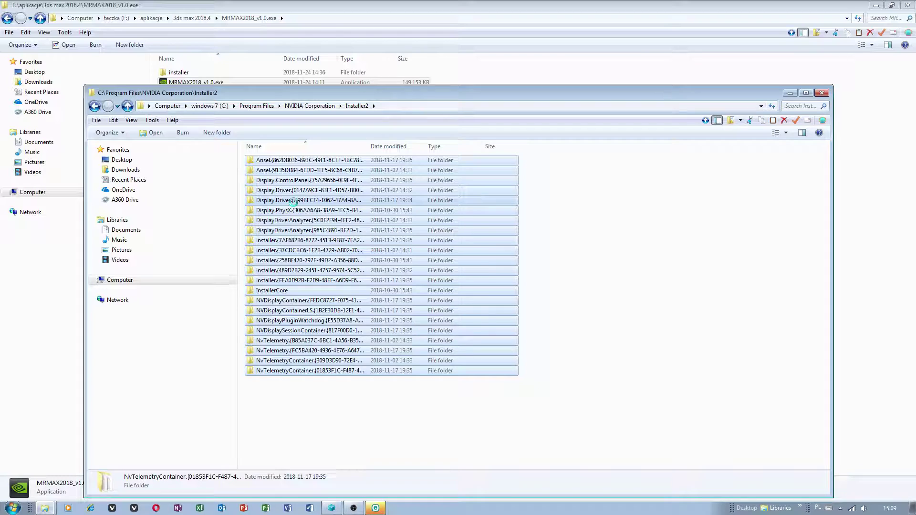
Delete the 22 selected Installer2 folders to the Recycle Bin and close the emptied window.
right_click(294, 205)
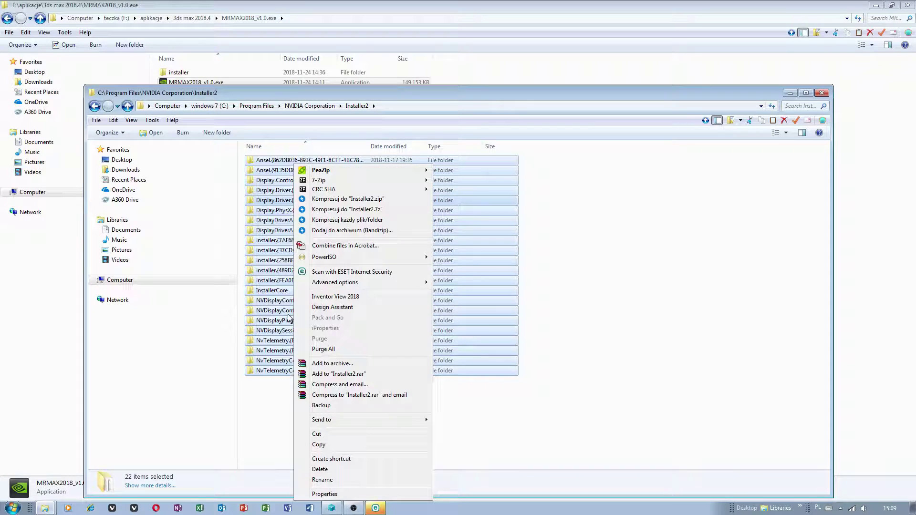
left_click(320, 470)
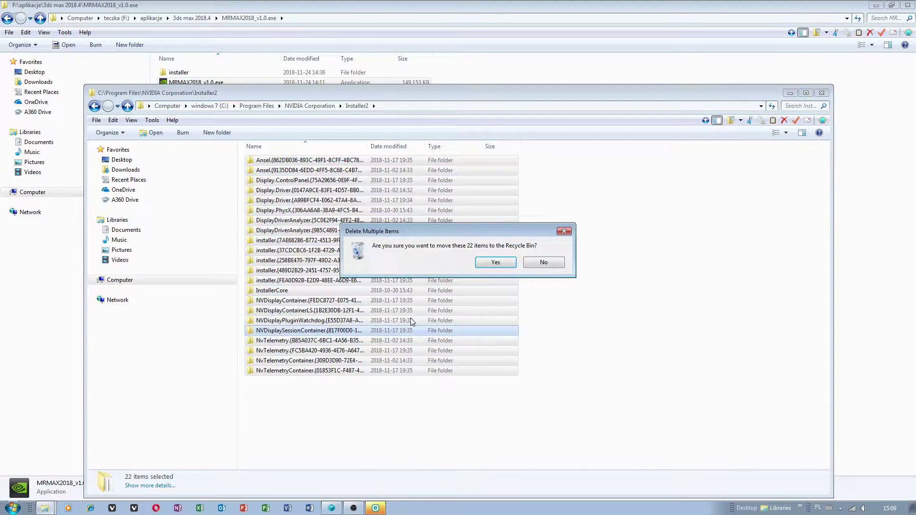
left_click(493, 262)
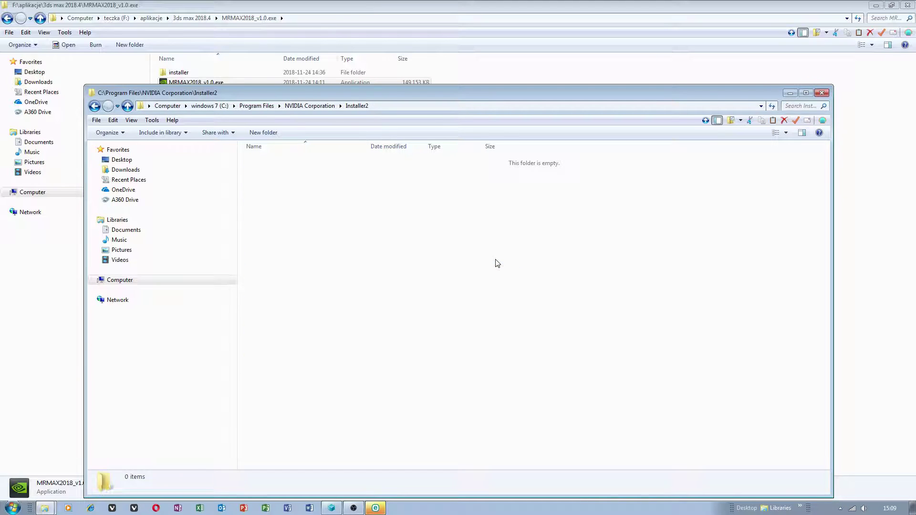
key("alt+F4")
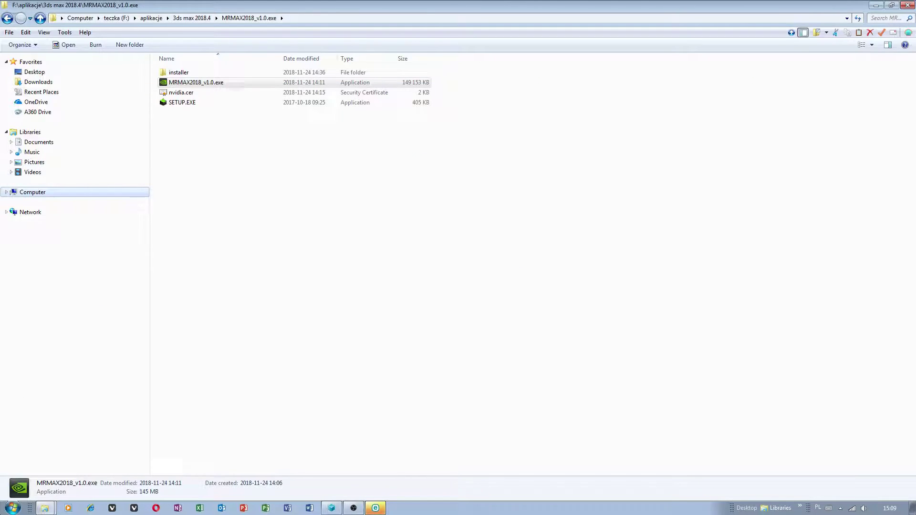
key("super")
Open the Recycle Bin from the Computer window's address bar.
left_click(155, 376)
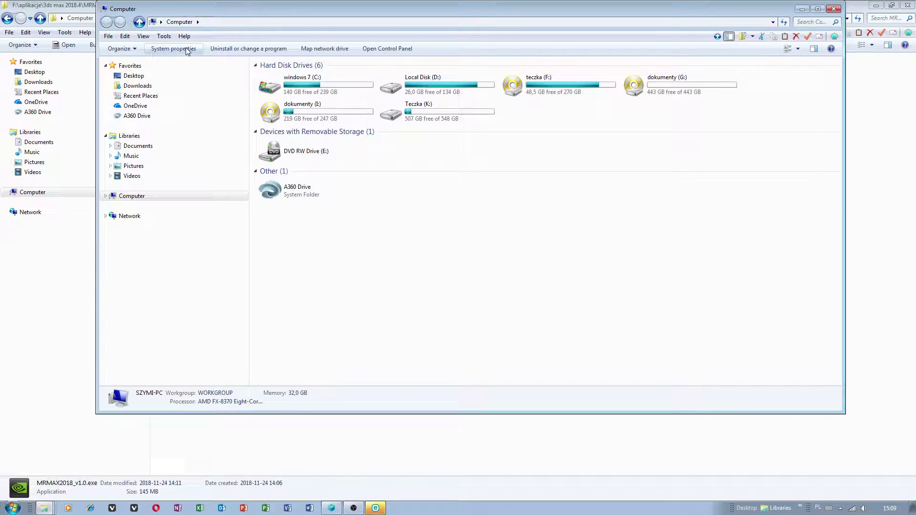
left_click(161, 21)
left_click(181, 57)
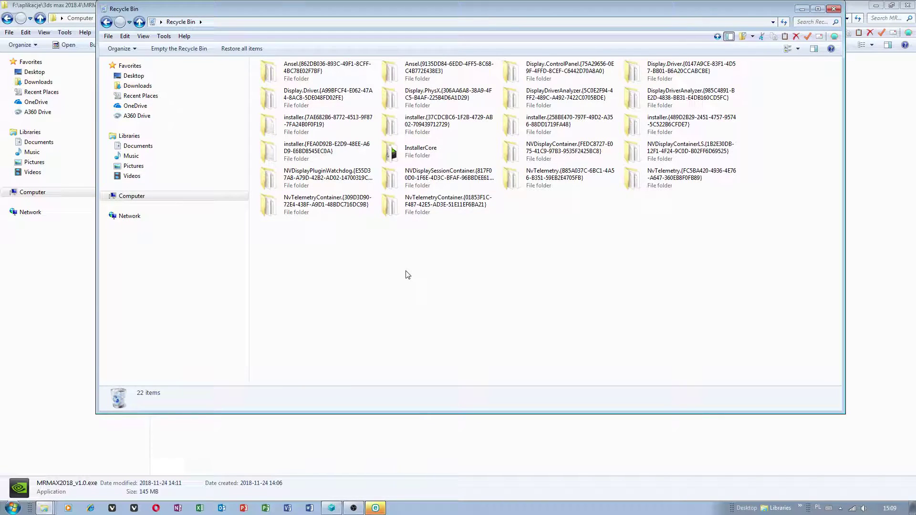
Permanently empty the 22 items from the Recycle Bin, close it, and relaunch MRMAX2018_v1.0.exe.
right_click(403, 271)
left_click(445, 343)
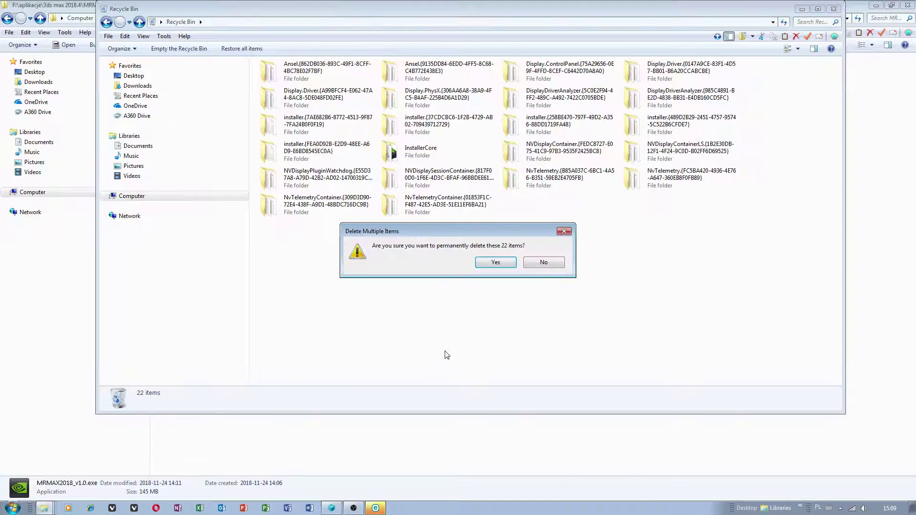
left_click(495, 262)
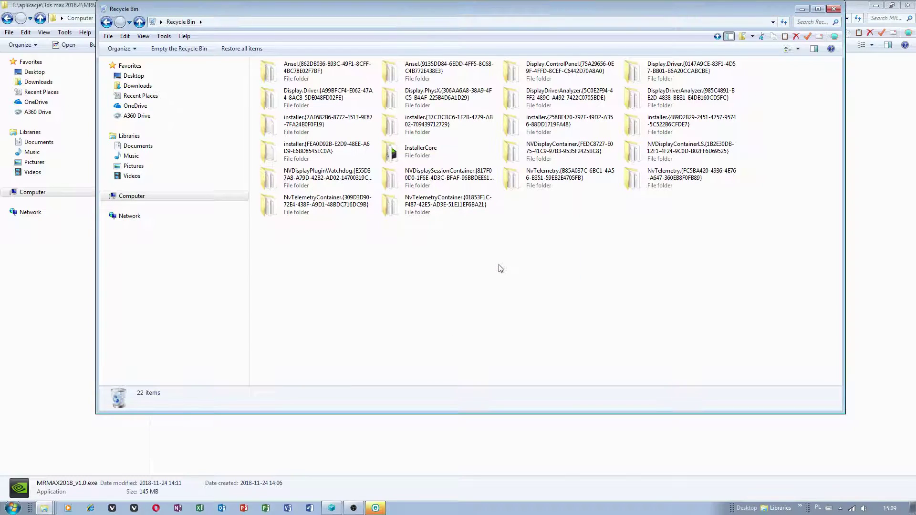
left_click(801, 8)
left_click(196, 83)
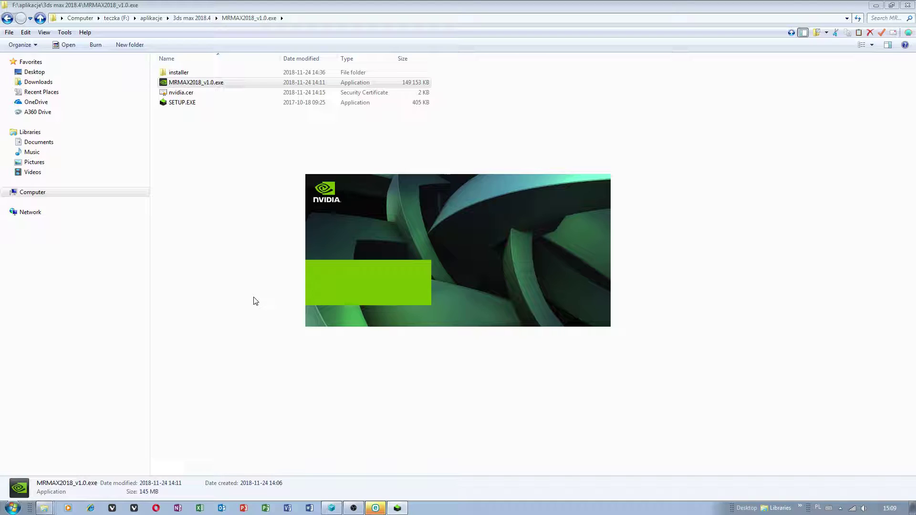
Accept the Mental Ray for 3ds Max 2018 license, let it install, then close the installer.
left_click(527, 343)
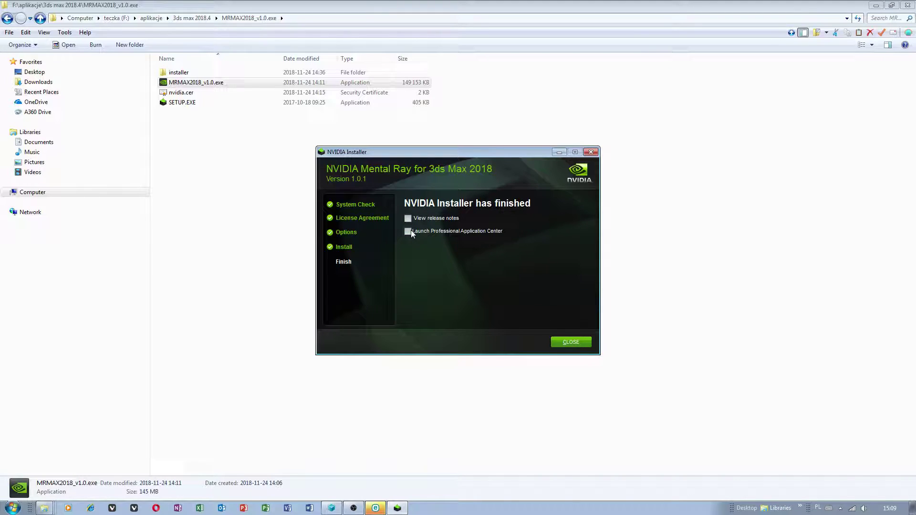
left_click(570, 342)
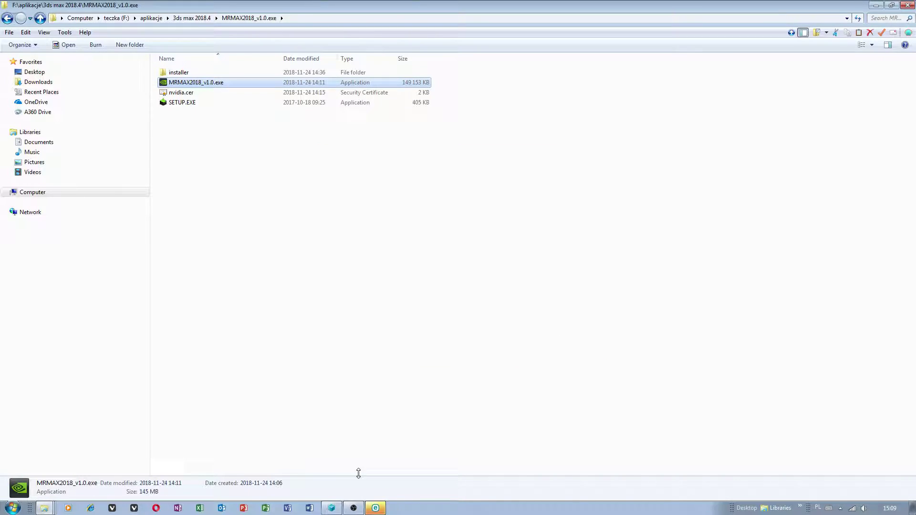
Bring OBS Studio forward from the taskbar and drag its window lower-right over Explorer.
left_click(353, 508)
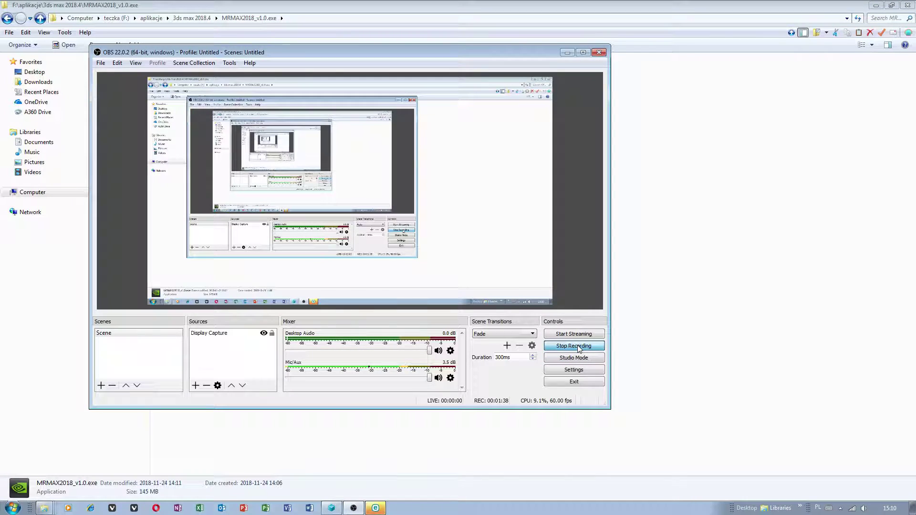
left_click_drag(215, 52, 284, 79)
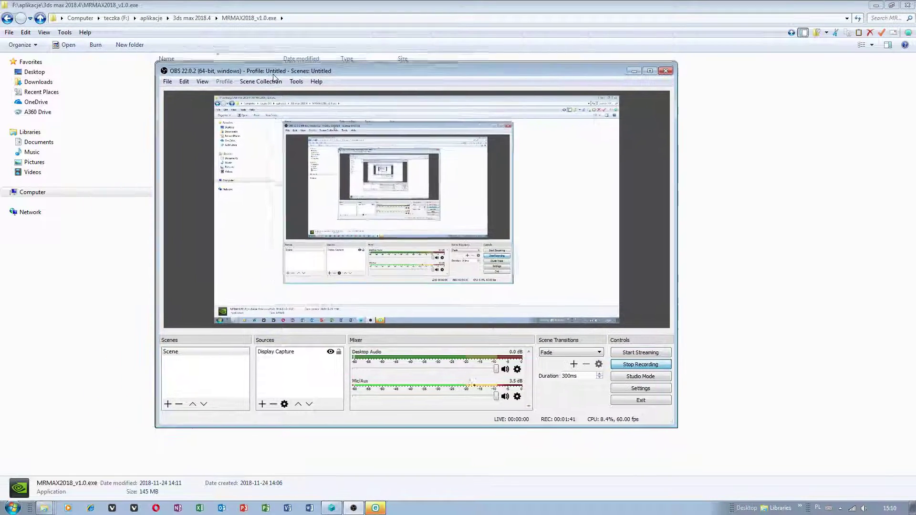